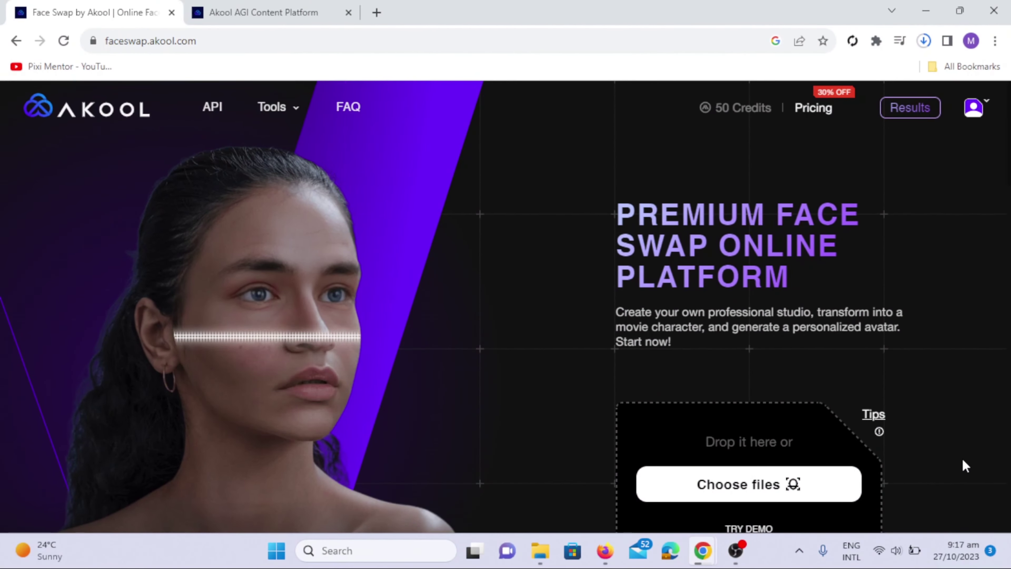
# Scroll through the Face Swap home page and the Akool platform's Tools list.
pyautogui.scroll(-15, 961, 457)
pyautogui.scroll(-9, 963, 460)
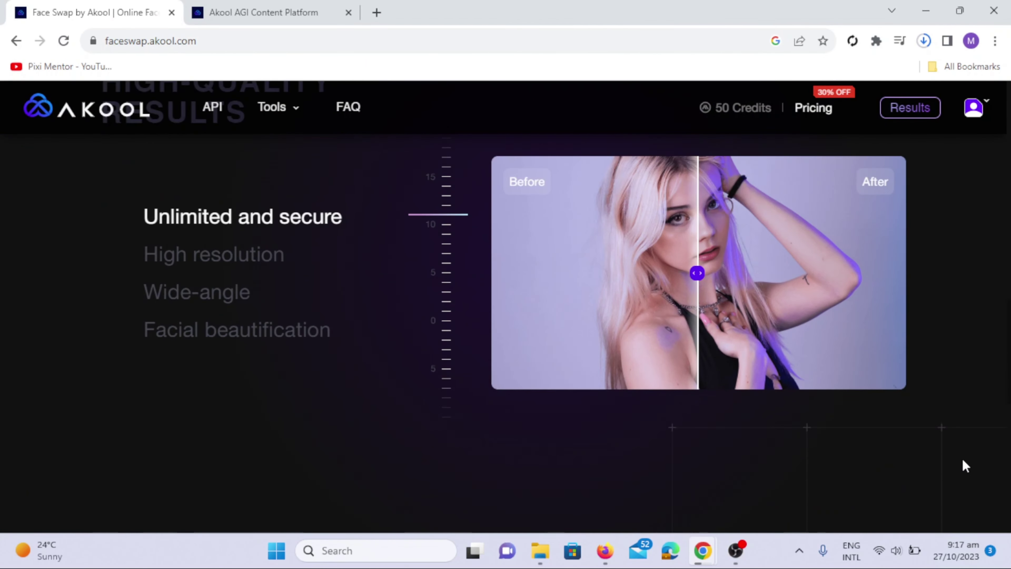
pyautogui.scroll(-8, 962, 457)
pyautogui.scroll(-3, 963, 460)
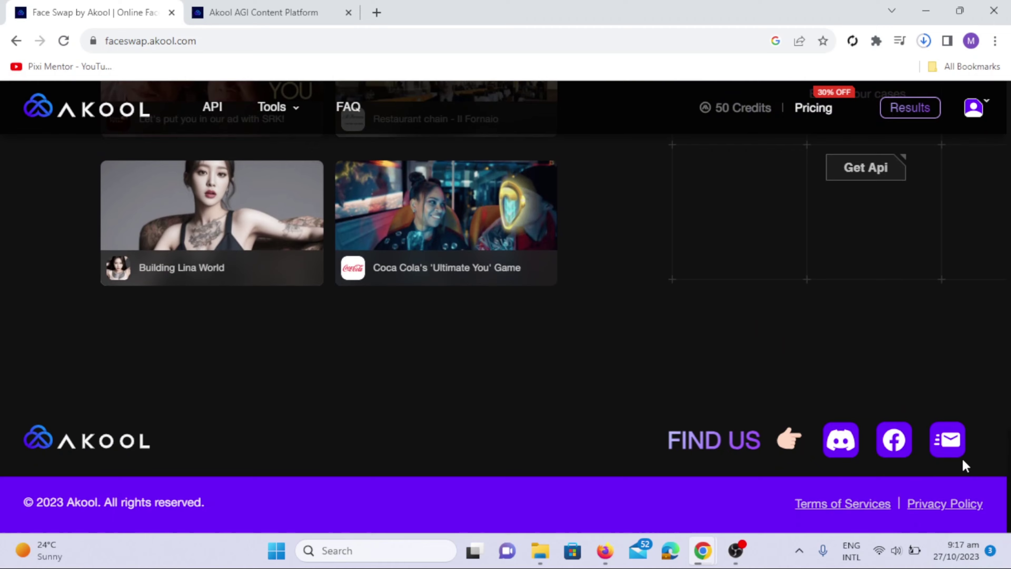
pyautogui.scroll(20, 963, 460)
pyautogui.scroll(3, 962, 457)
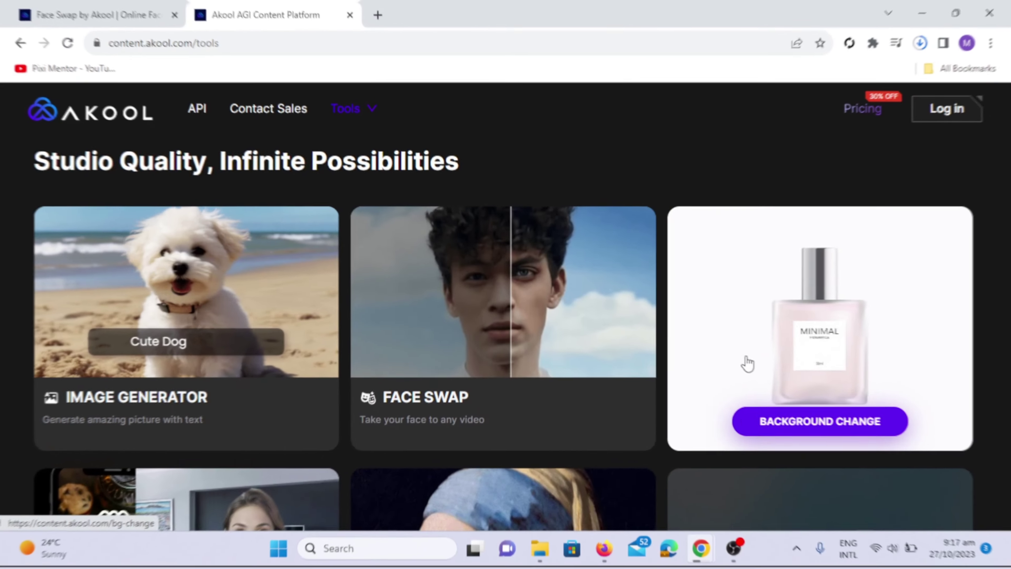
pyautogui.scroll(-3, 745, 361)
pyautogui.scroll(-1, 747, 361)
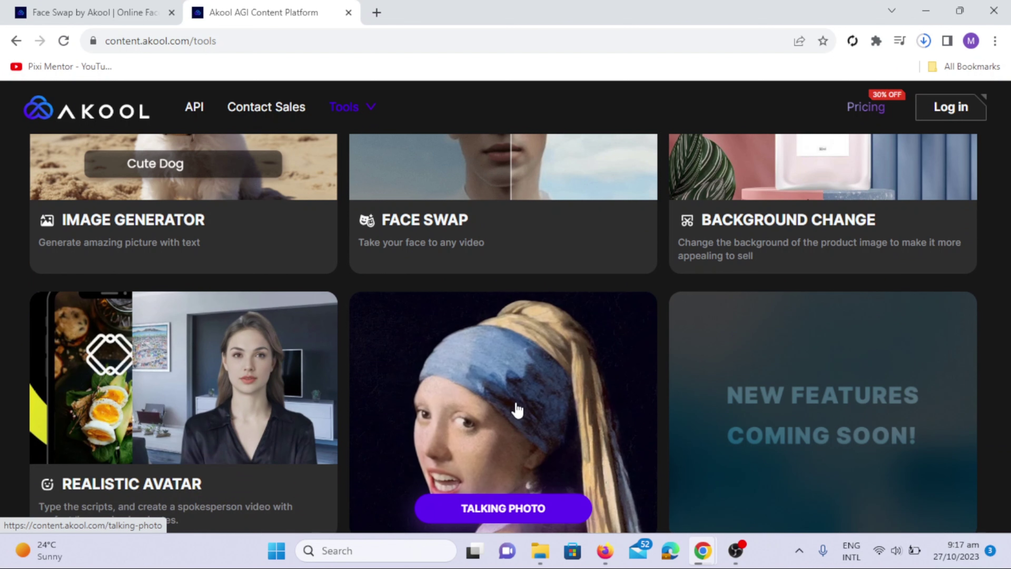
pyautogui.scroll(-1, 594, 344)
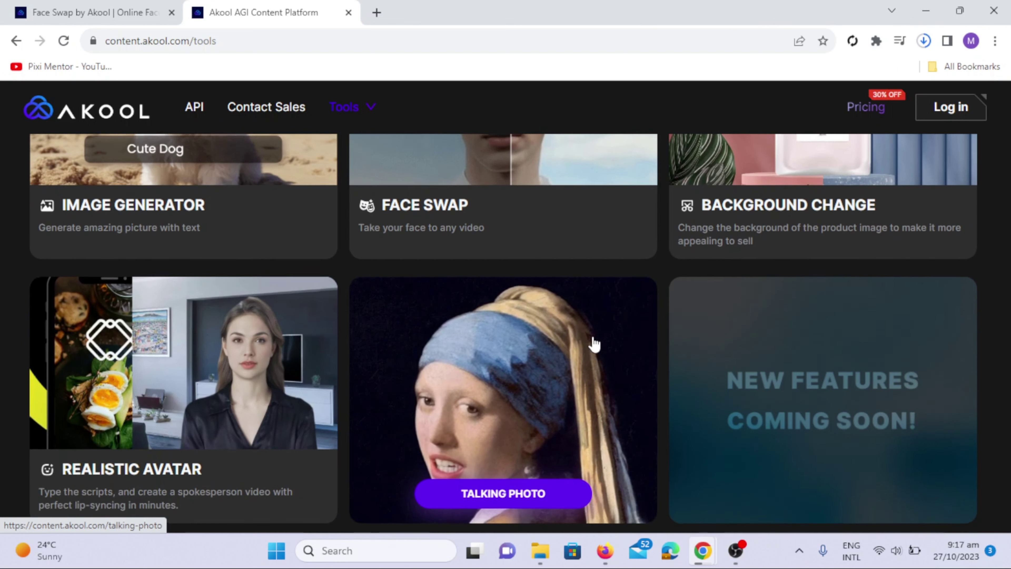
pyautogui.scroll(5, 594, 344)
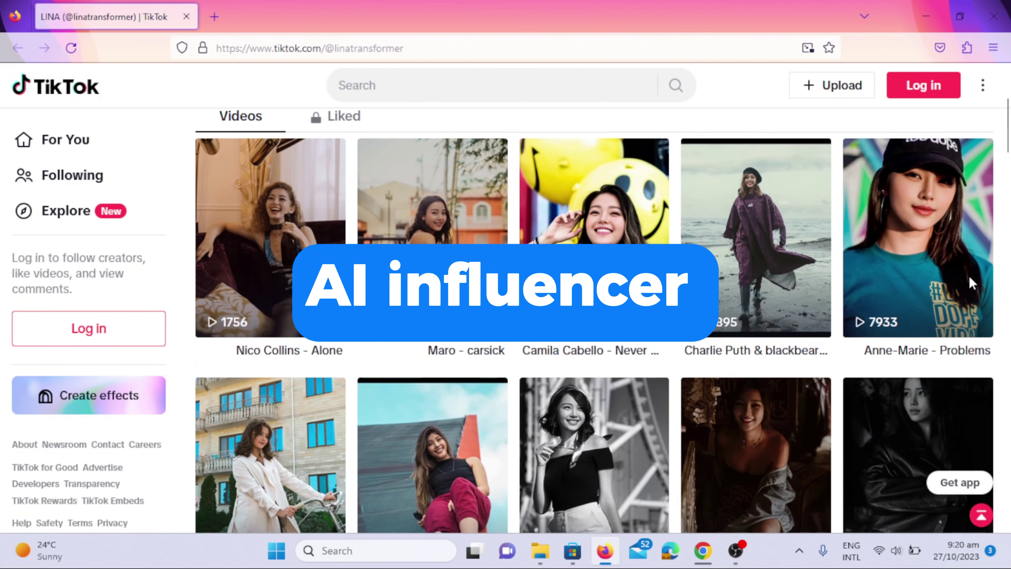
# Browse the AI influencer's TikTok video grid and skip ahead to the Shawn Wasabi - LEMONS clip.
pyautogui.scroll(-5, 969, 279)
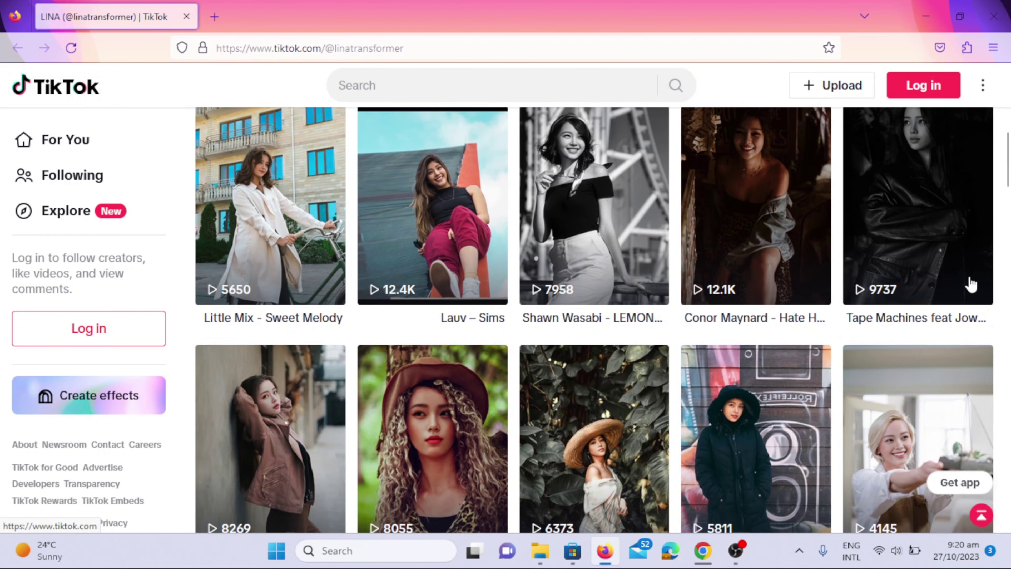
pyautogui.scroll(-6, 972, 284)
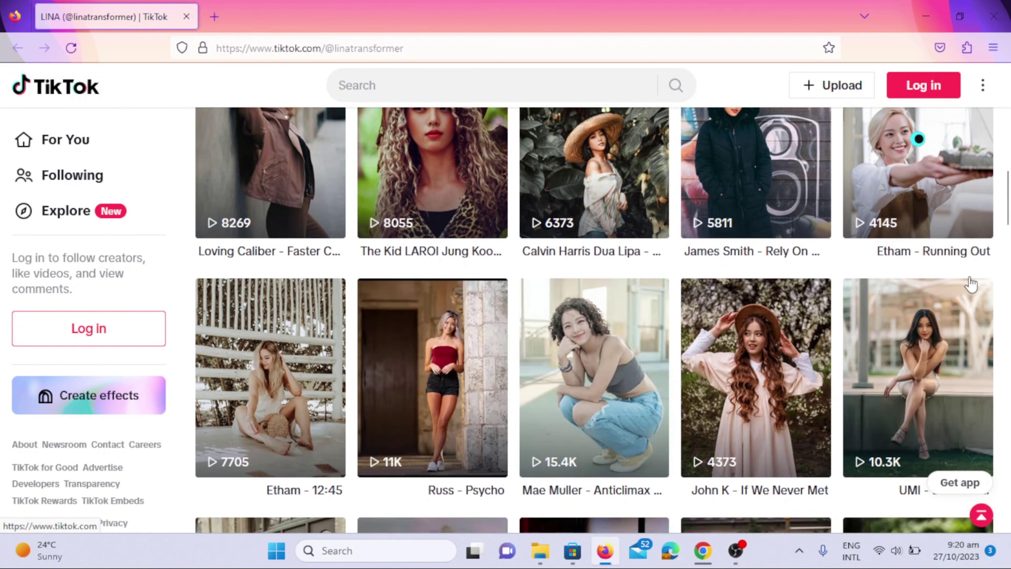
pyautogui.scroll(-5, 972, 283)
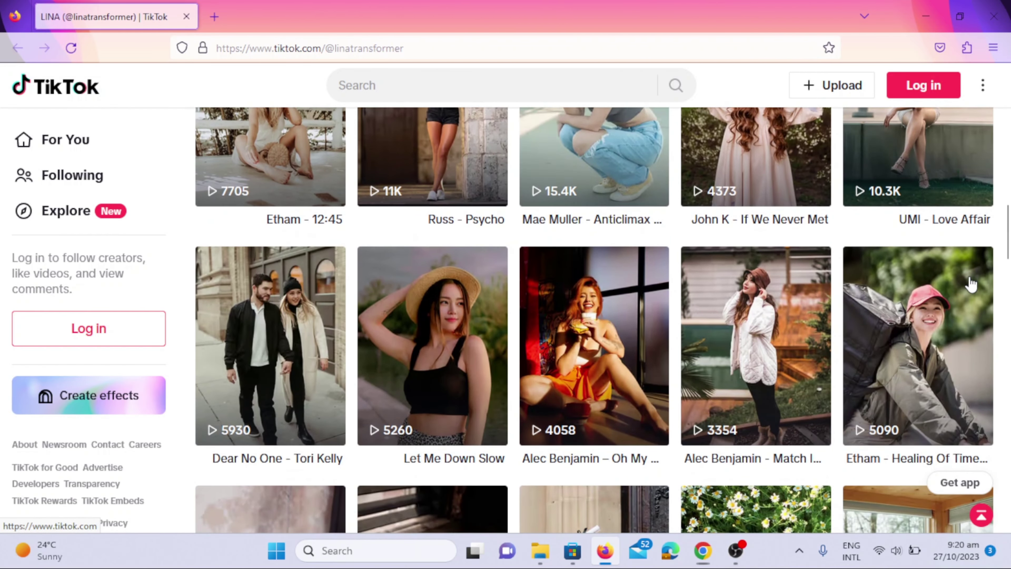
pyautogui.scroll(-5, 971, 284)
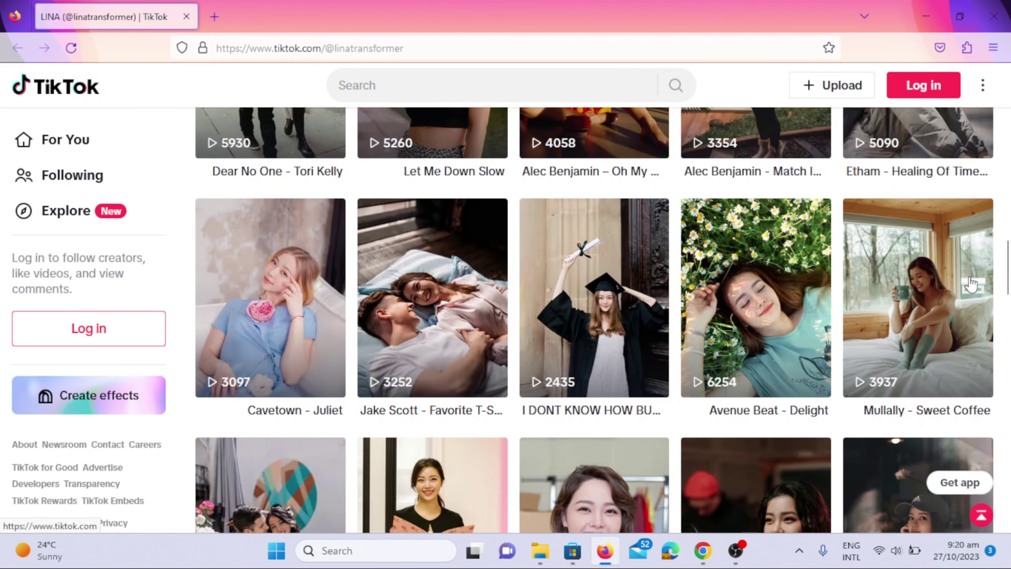
pyautogui.scroll(-4, 971, 283)
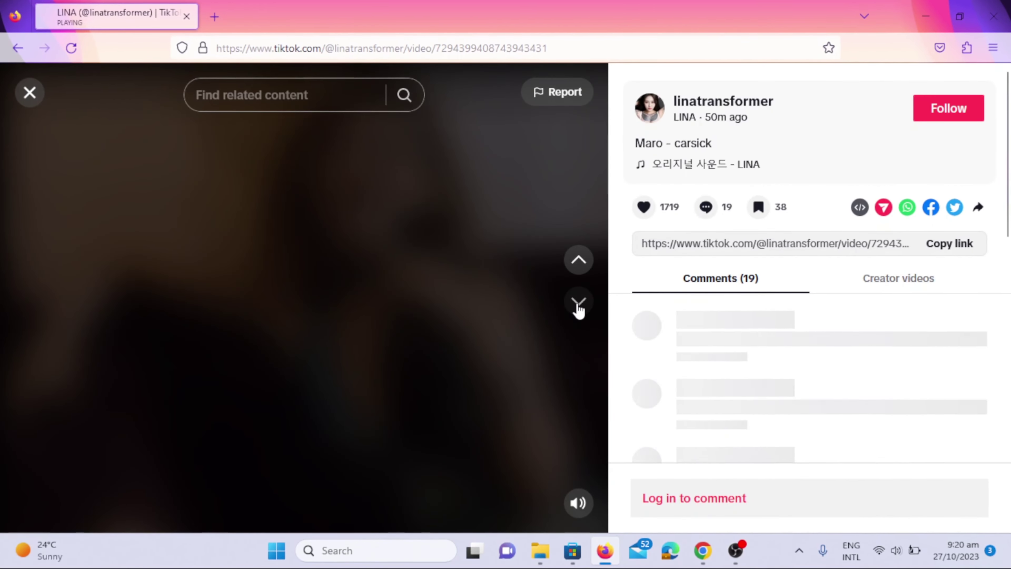
pyautogui.click(578, 303)
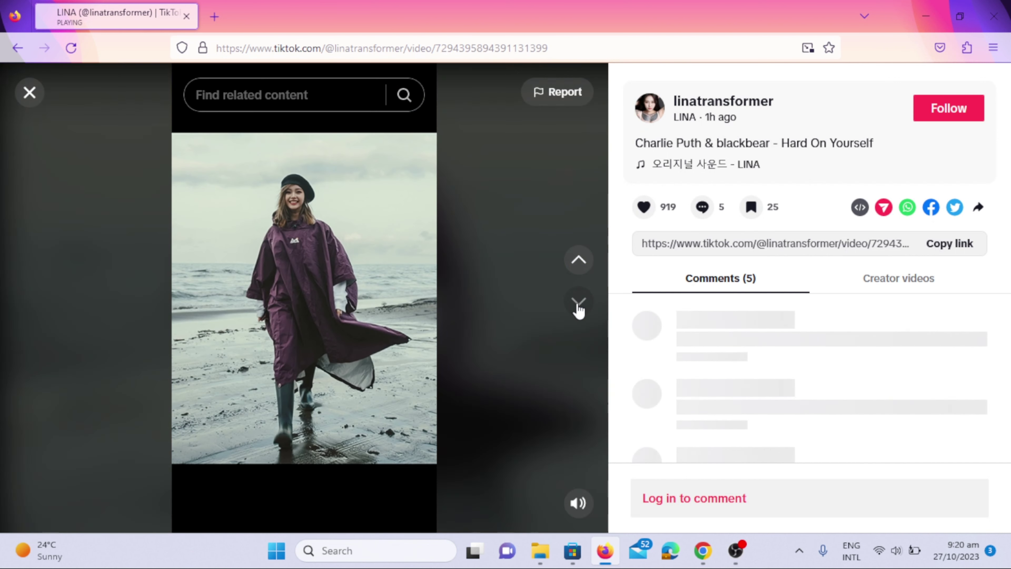
pyautogui.click(579, 303)
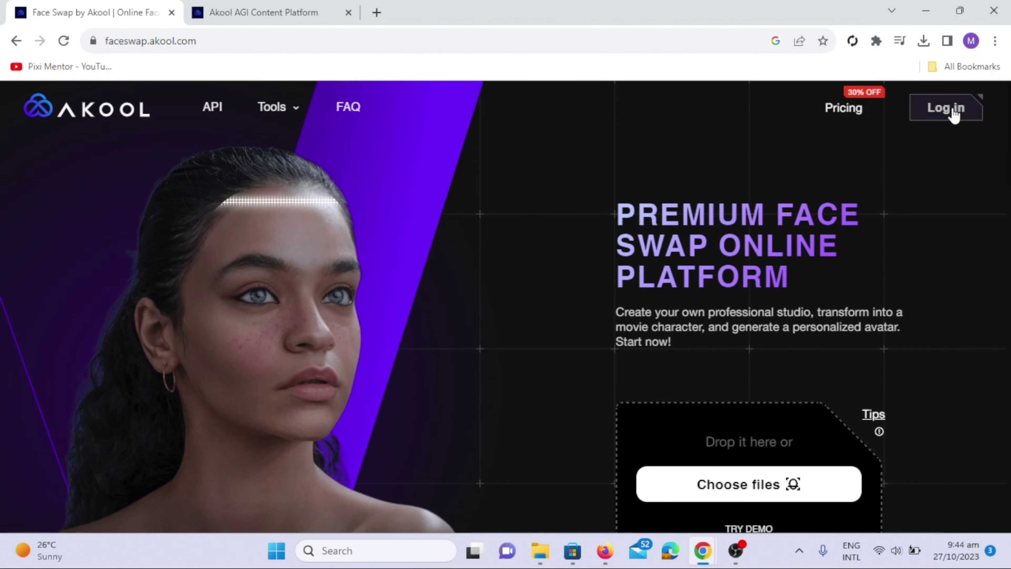
# Open the Log in form, switch to Sign Up, and register a new Akool account.
pyautogui.click(952, 107)
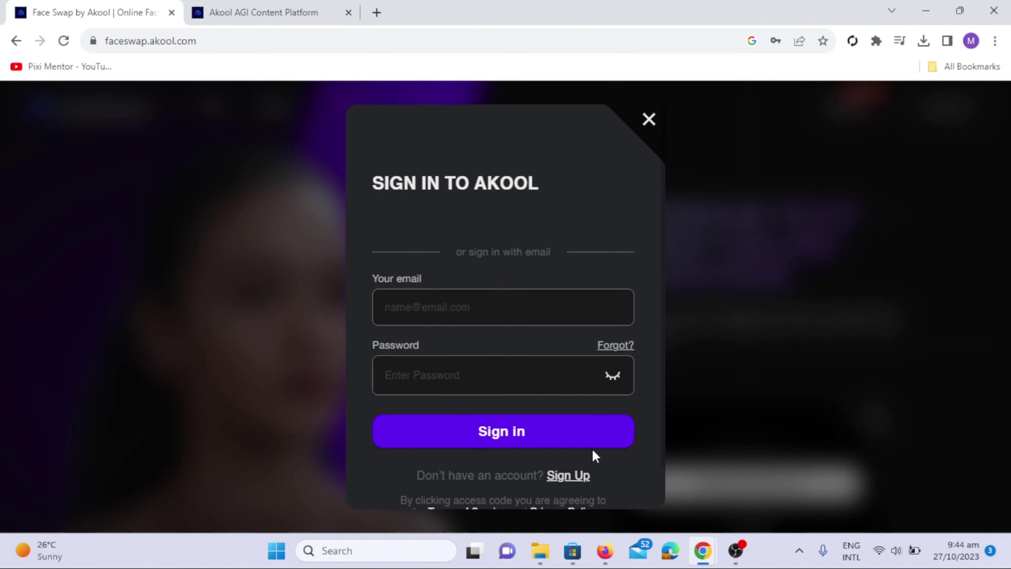
pyautogui.click(568, 475)
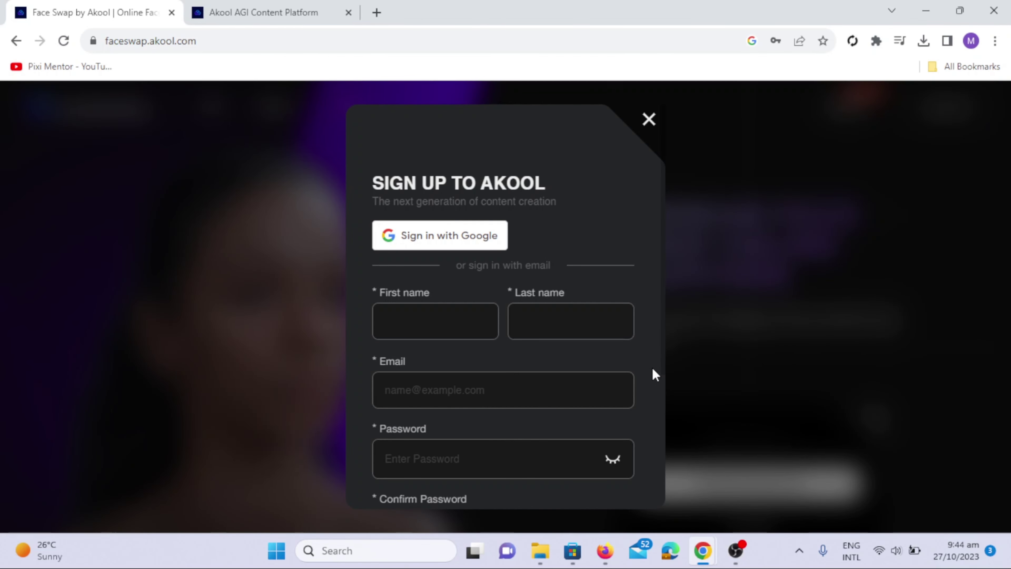
pyautogui.scroll(-1, 655, 375)
pyautogui.scroll(1, 655, 375)
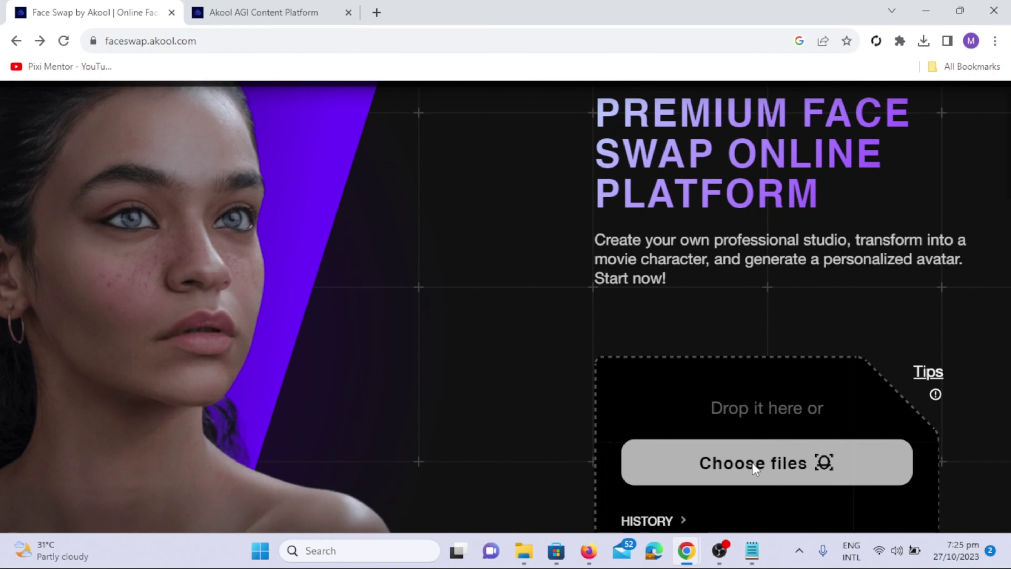
# Upload the Untitled design image of the red-haired woman for face swapping.
pyautogui.click(755, 467)
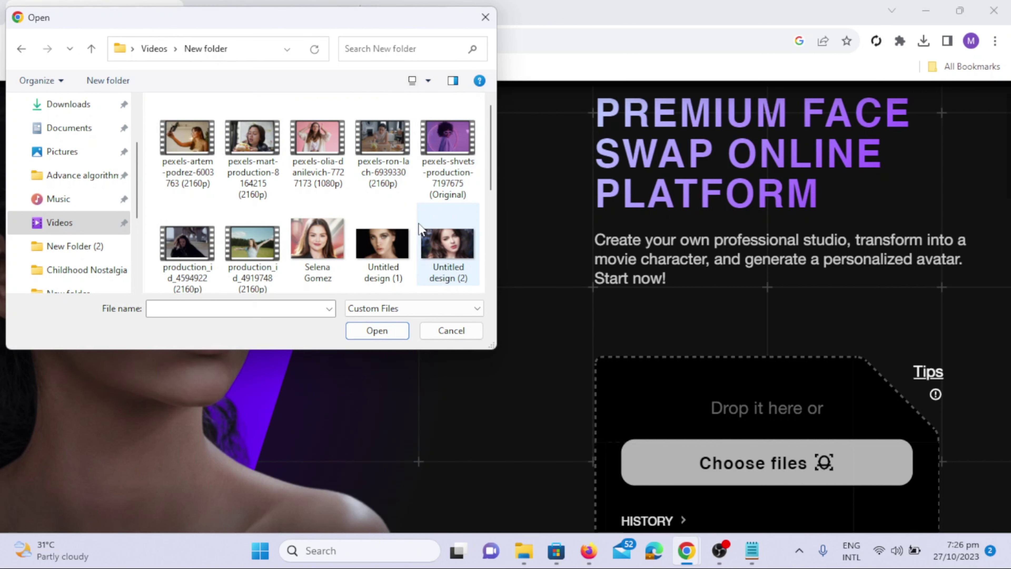
pyautogui.scroll(-3, 418, 223)
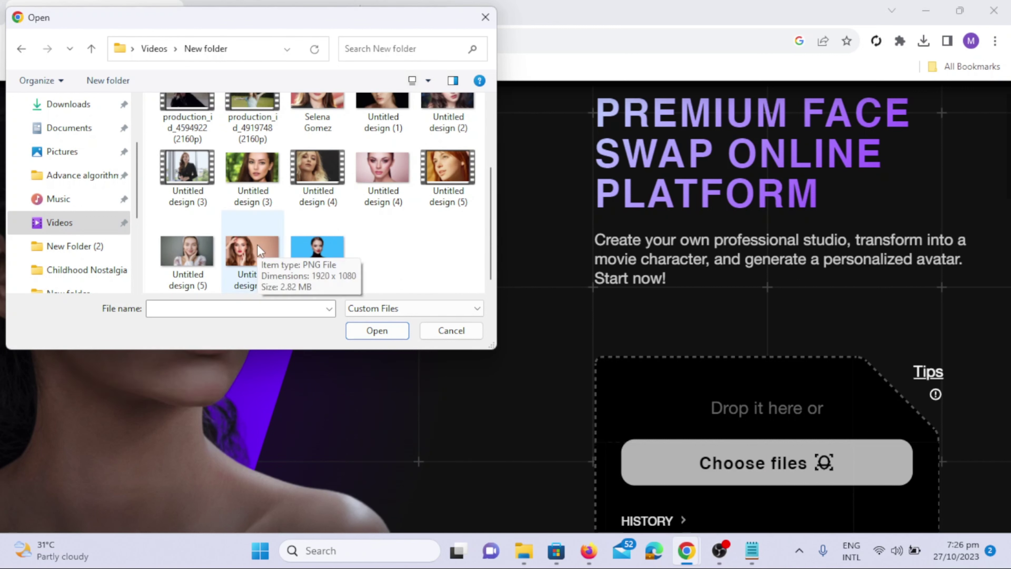
pyautogui.click(389, 329)
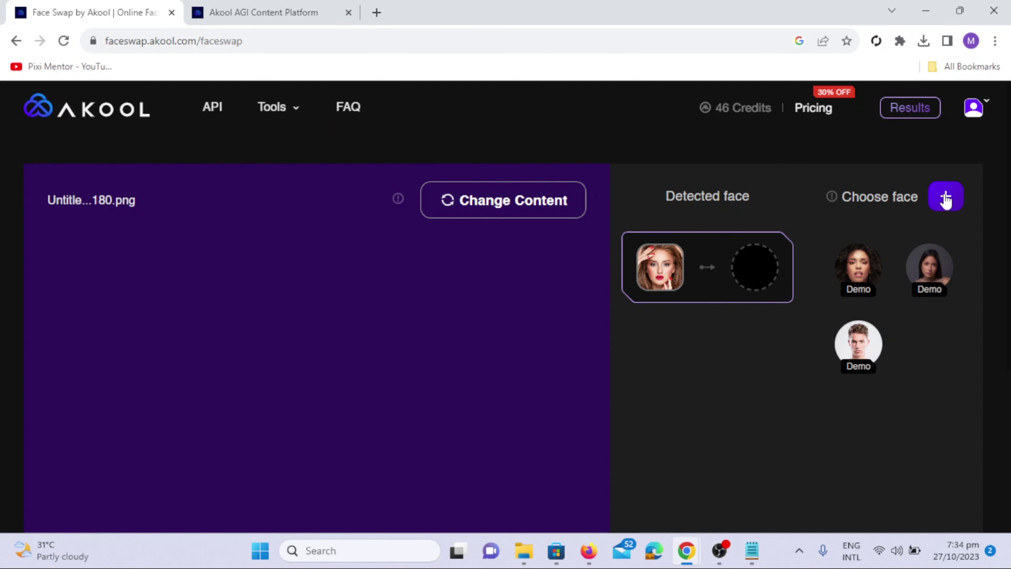
# Add Untitled design (4) as a new replacement face.
pyautogui.click(946, 197)
pyautogui.click(192, 260)
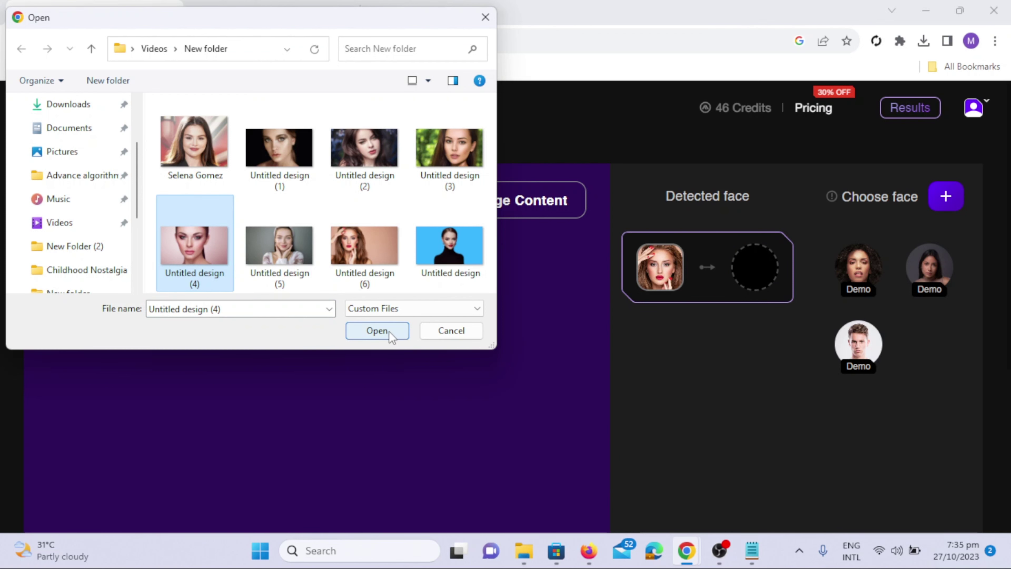
pyautogui.click(377, 331)
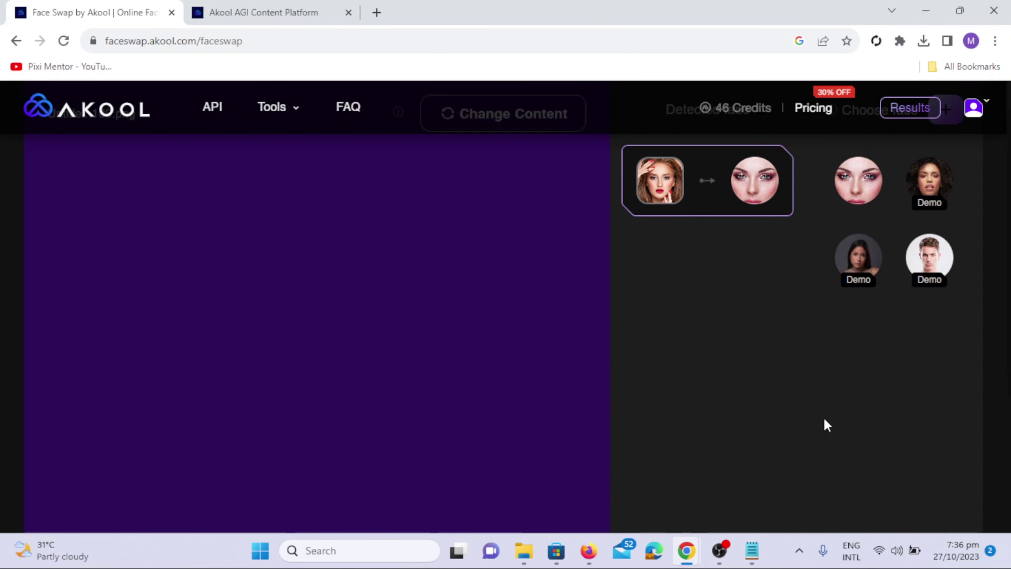
# Run the High Quality Face Swap and view the finished photo on the Results page.
pyautogui.scroll(-5, 823, 422)
pyautogui.click(840, 451)
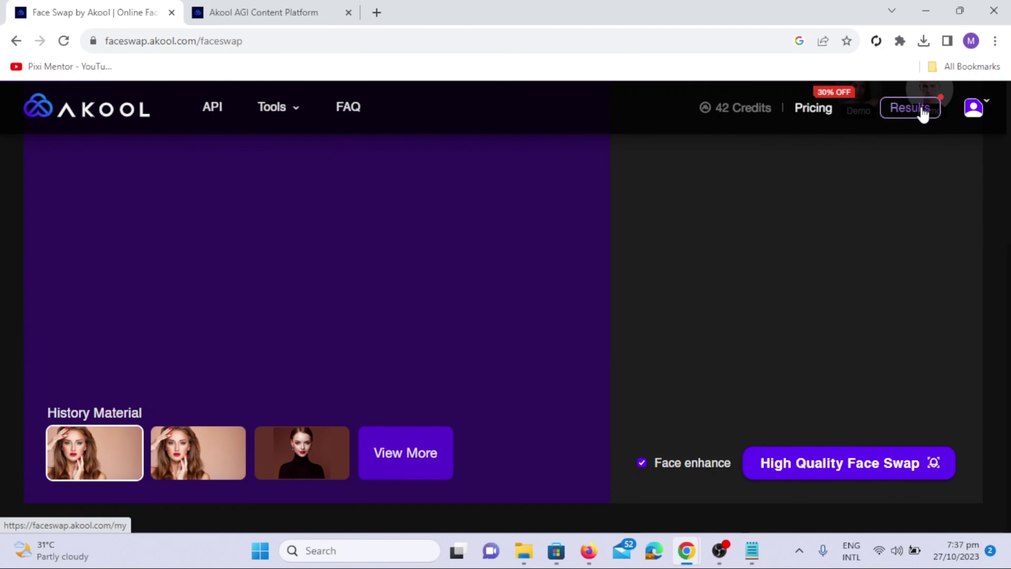
pyautogui.click(911, 116)
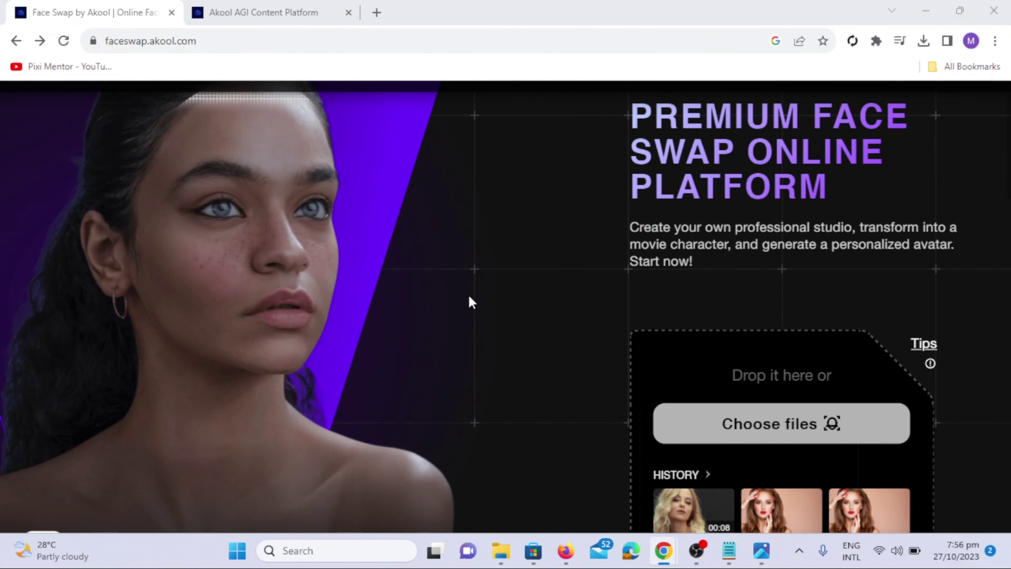
# Upload the Untitled design (4) video of the blonde woman.
pyautogui.scroll(-2, 322, 204)
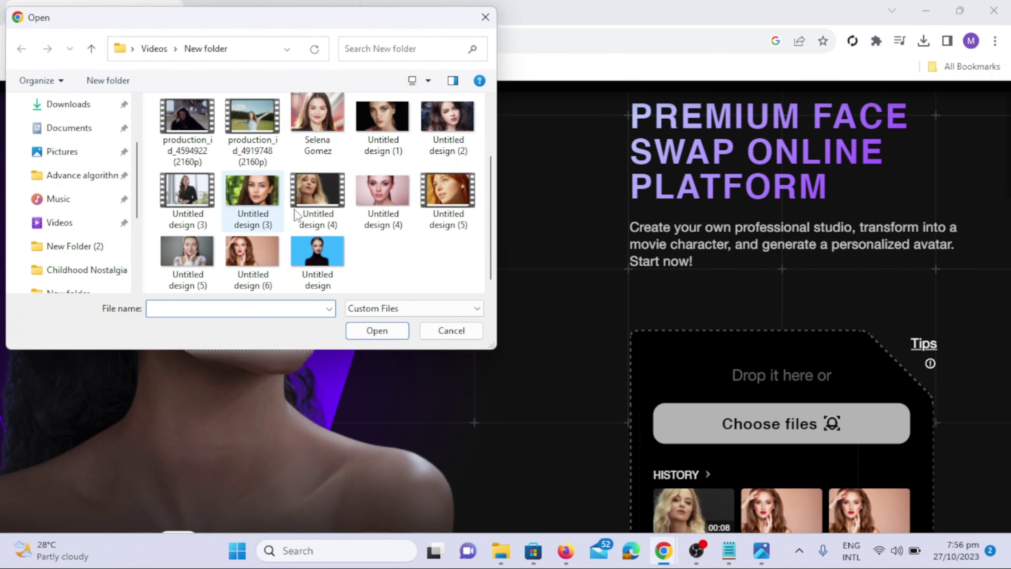
pyautogui.click(322, 204)
pyautogui.click(385, 331)
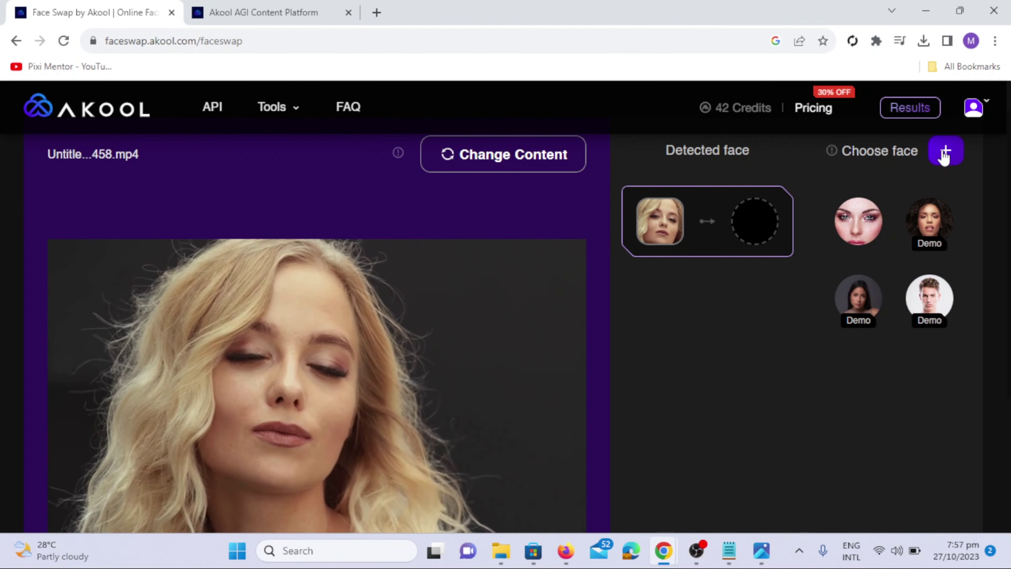
# Add Untitled design (3) as a new replacement face portrait.
pyautogui.click(946, 151)
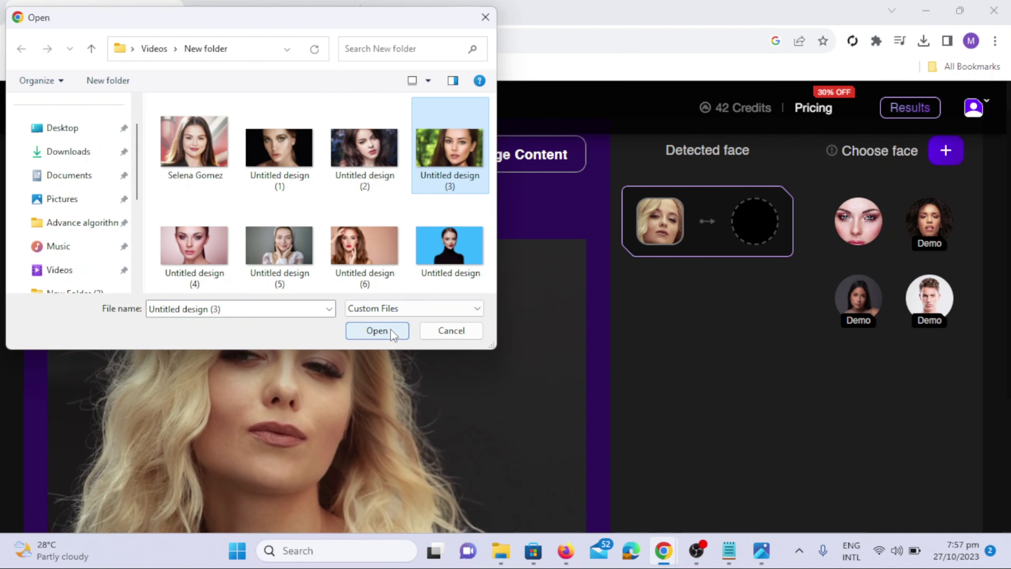
pyautogui.click(377, 331)
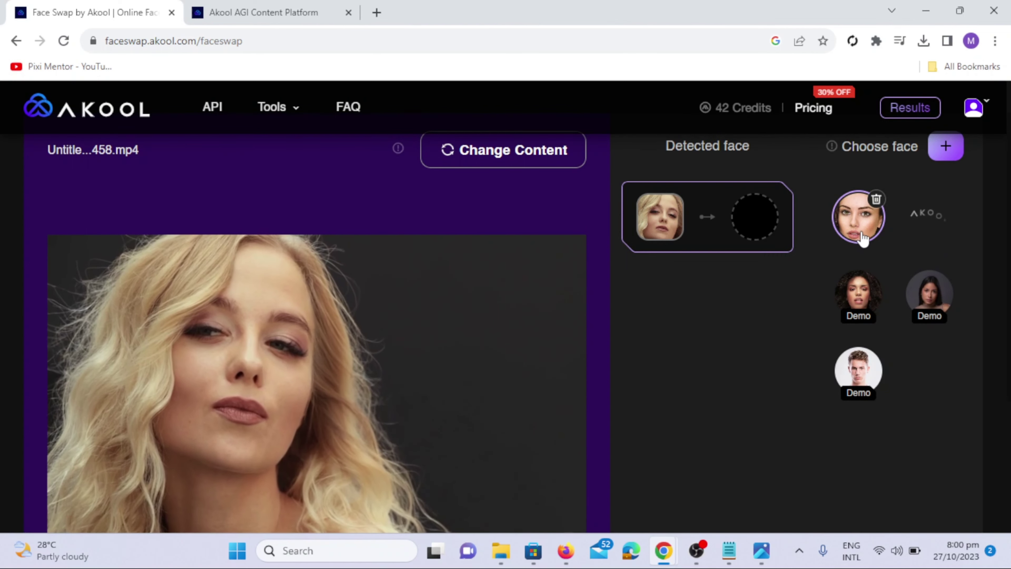
pyautogui.scroll(-5, 789, 311)
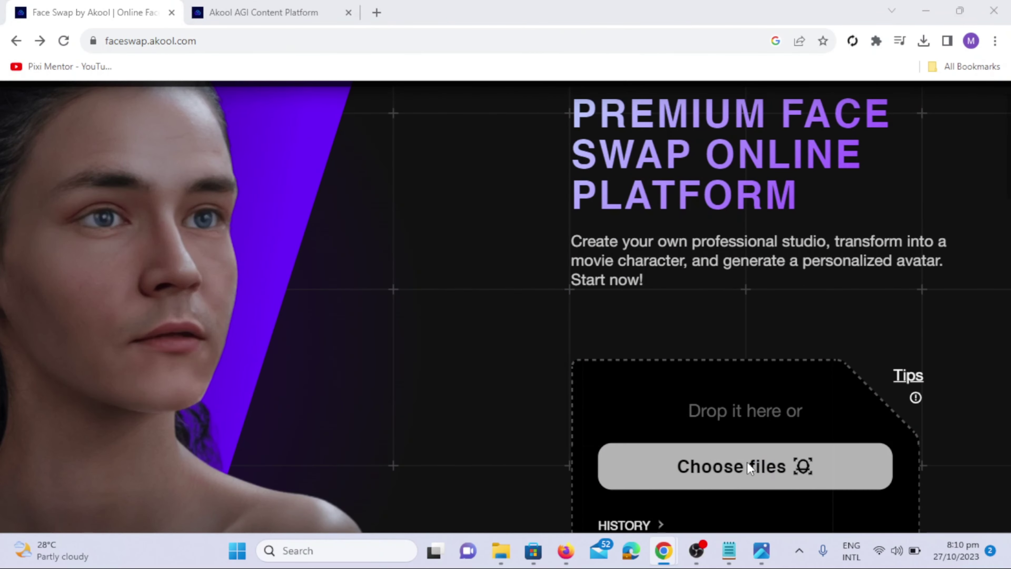
# Upload the Untitled design (3) video of the office woman.
pyautogui.click(751, 468)
pyautogui.click(362, 157)
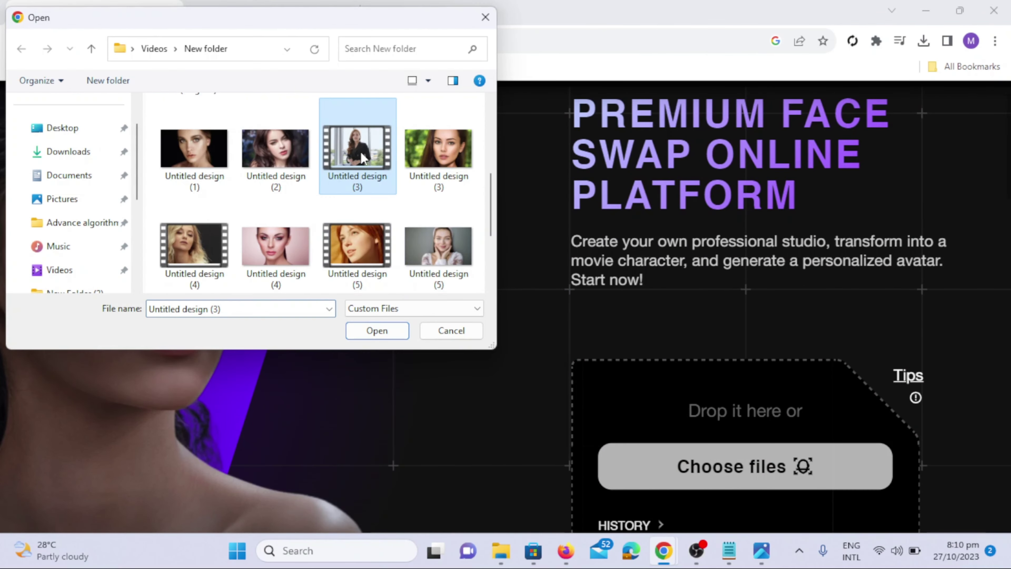
pyautogui.click(381, 336)
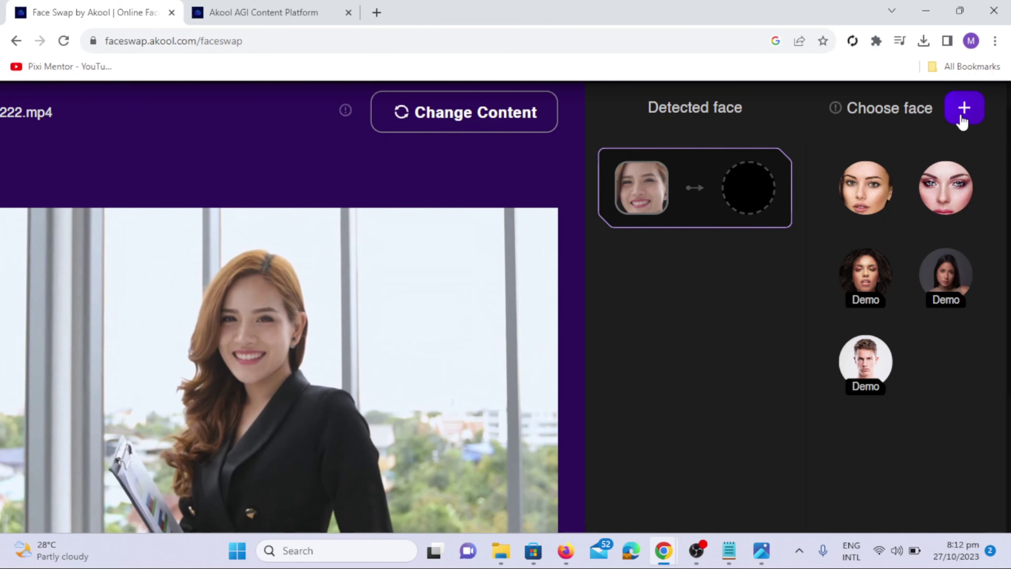
# Add Untitled design (5) as a face, assign it to the detected face, and run High Quality Face Swap.
pyautogui.click(963, 109)
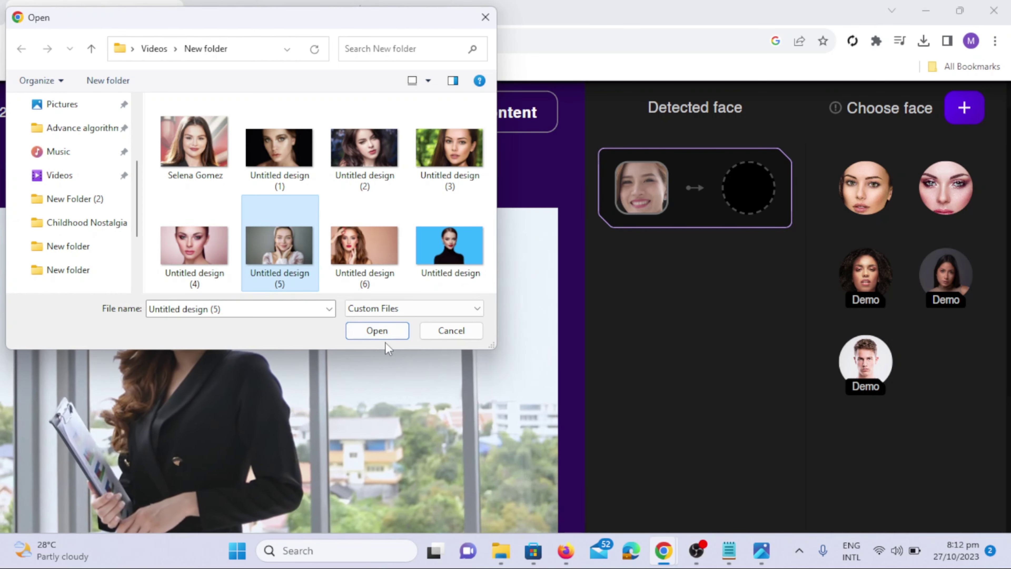
pyautogui.click(386, 335)
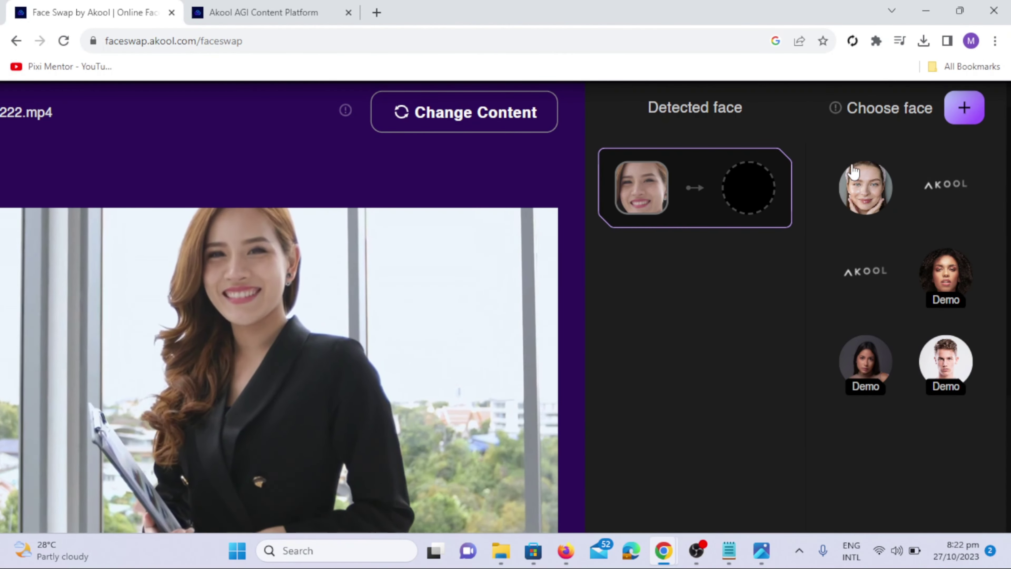
pyautogui.click(853, 172)
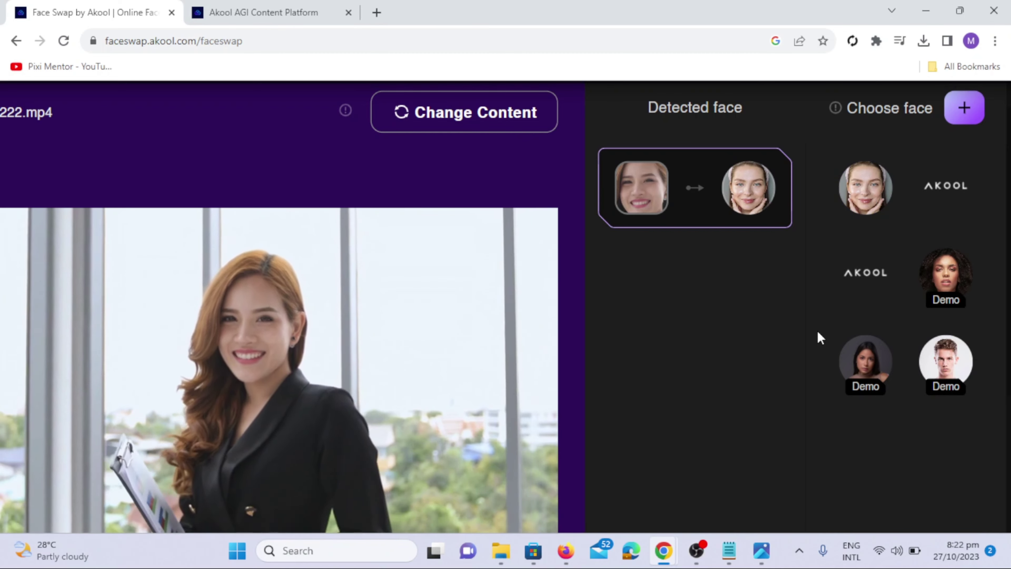
pyautogui.scroll(-5, 819, 334)
pyautogui.scroll(1, 819, 338)
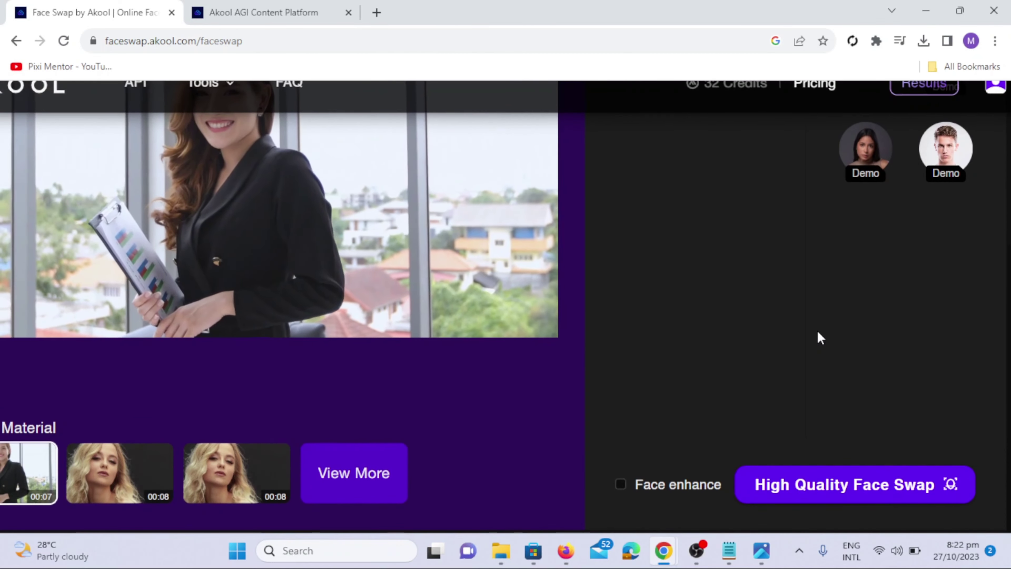
pyautogui.click(841, 485)
pyautogui.scroll(-1, 848, 394)
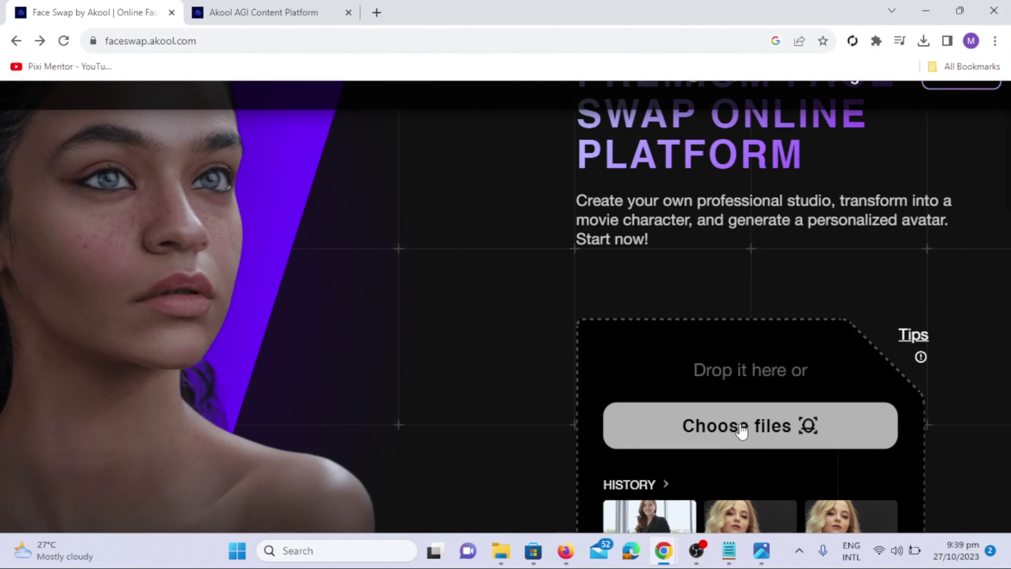
# Upload the red-haired woman's video for swapping.
pyautogui.click(737, 423)
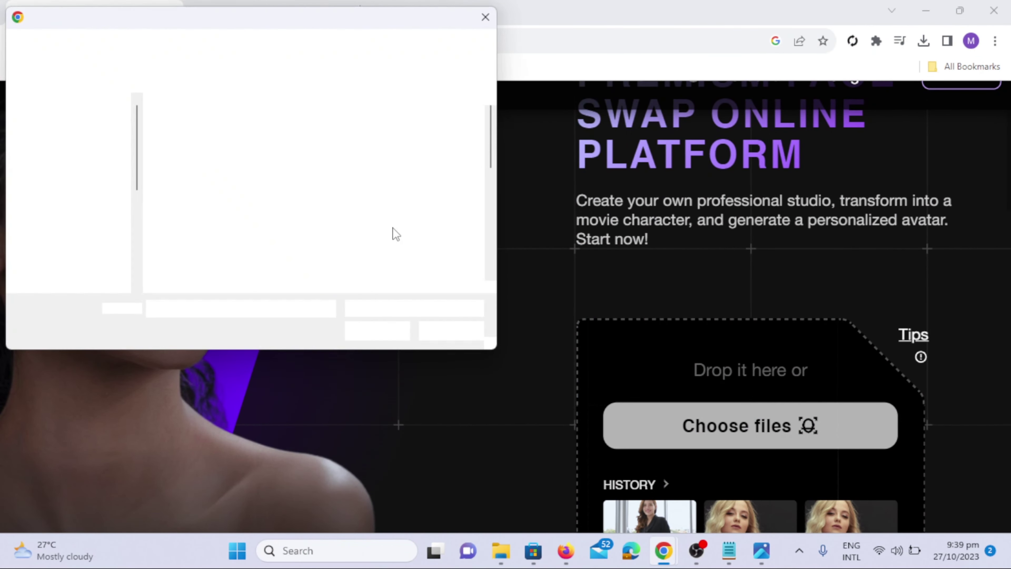
pyautogui.click(351, 239)
pyautogui.click(376, 330)
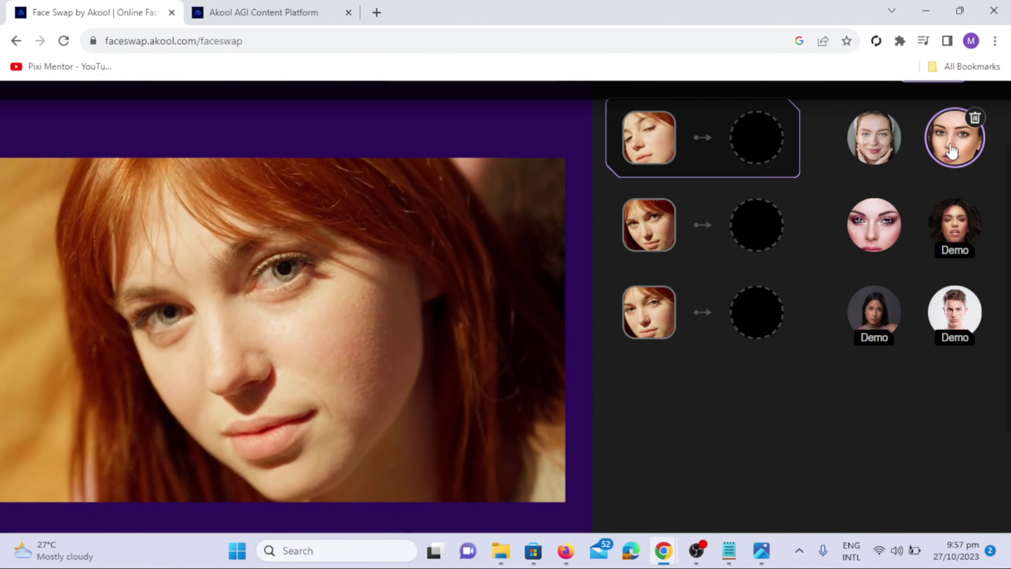
# Assign a portrait to the first detected face and run High Quality Face Swap with Face enhance on.
pyautogui.click(935, 161)
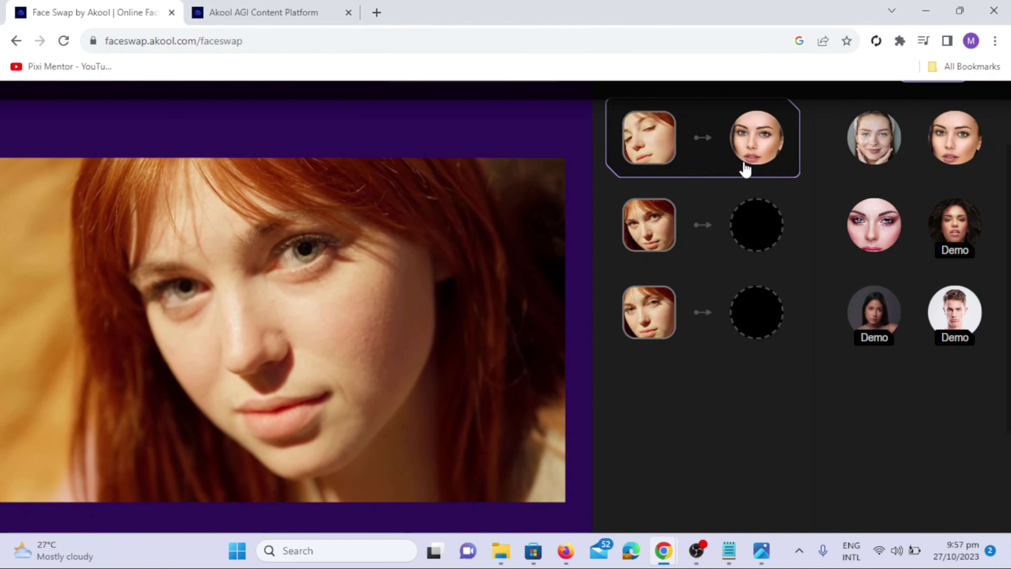
pyautogui.scroll(-5, 867, 402)
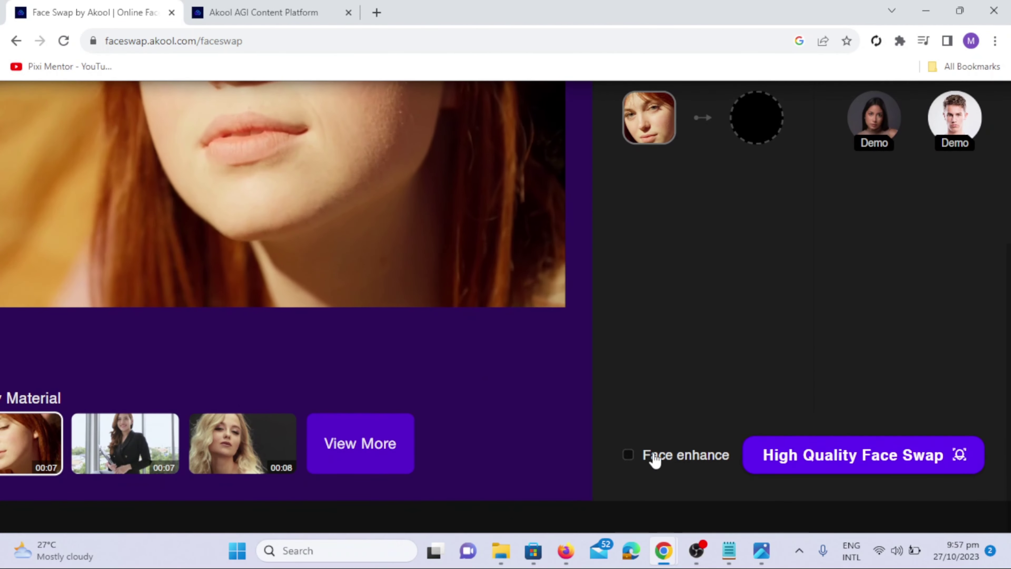
pyautogui.click(628, 455)
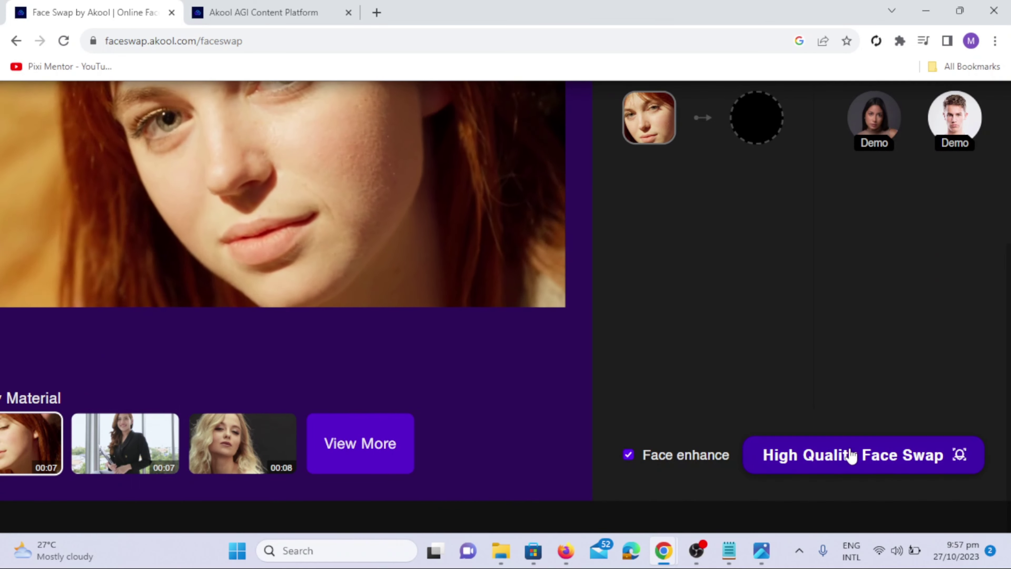
pyautogui.click(859, 455)
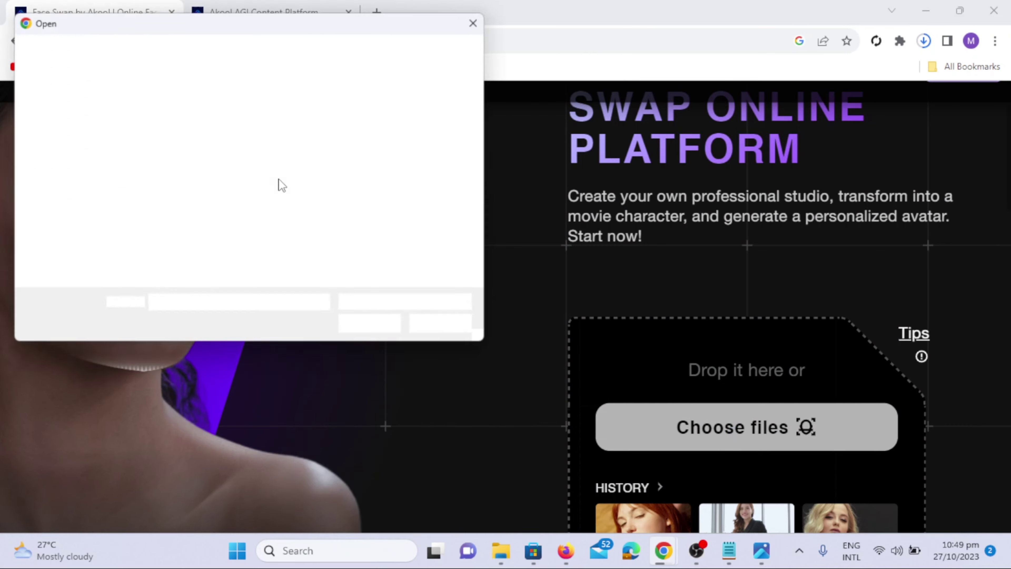
# Upload the Untitled design (6) video, assign a portrait to its first face, and run High Quality Face Swap.
pyautogui.click(254, 255)
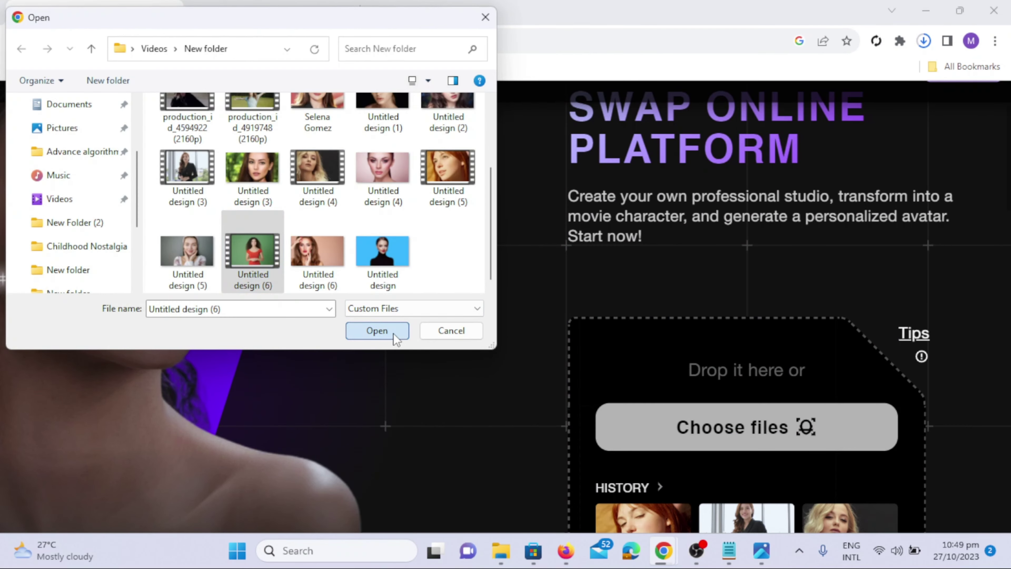
pyautogui.click(377, 330)
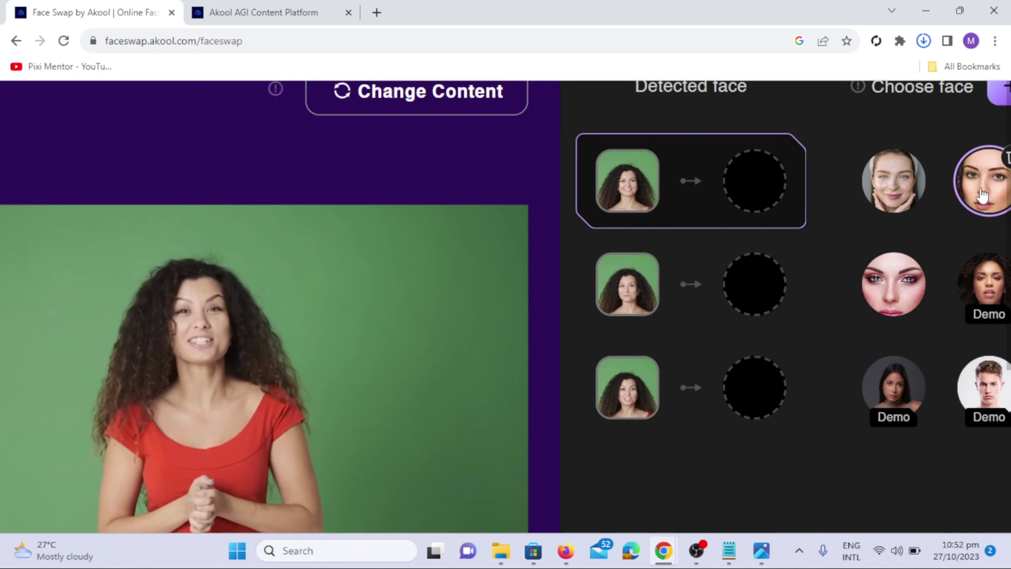
pyautogui.click(982, 195)
pyautogui.scroll(-1, 858, 450)
pyautogui.scroll(-5, 857, 446)
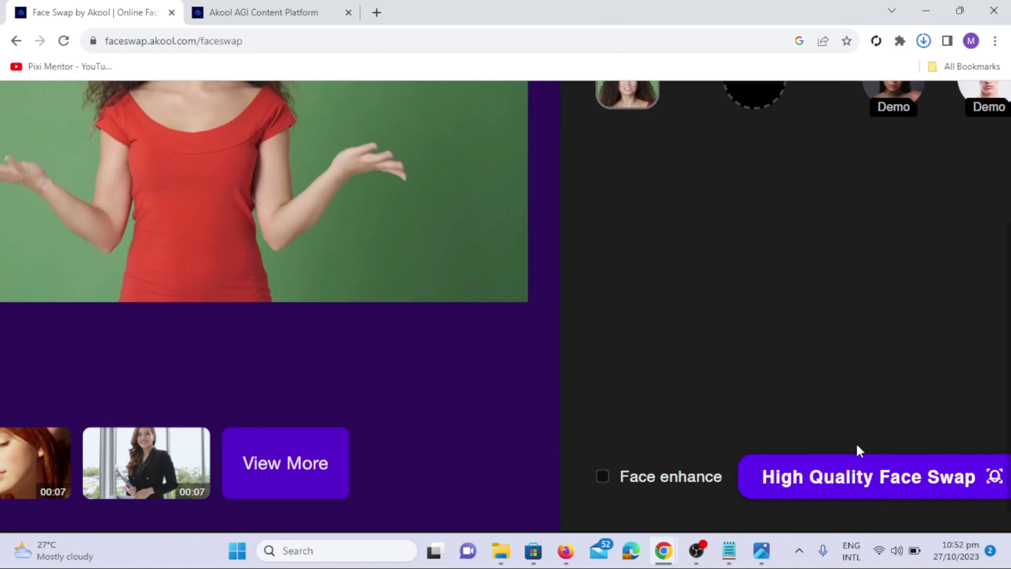
pyautogui.click(824, 460)
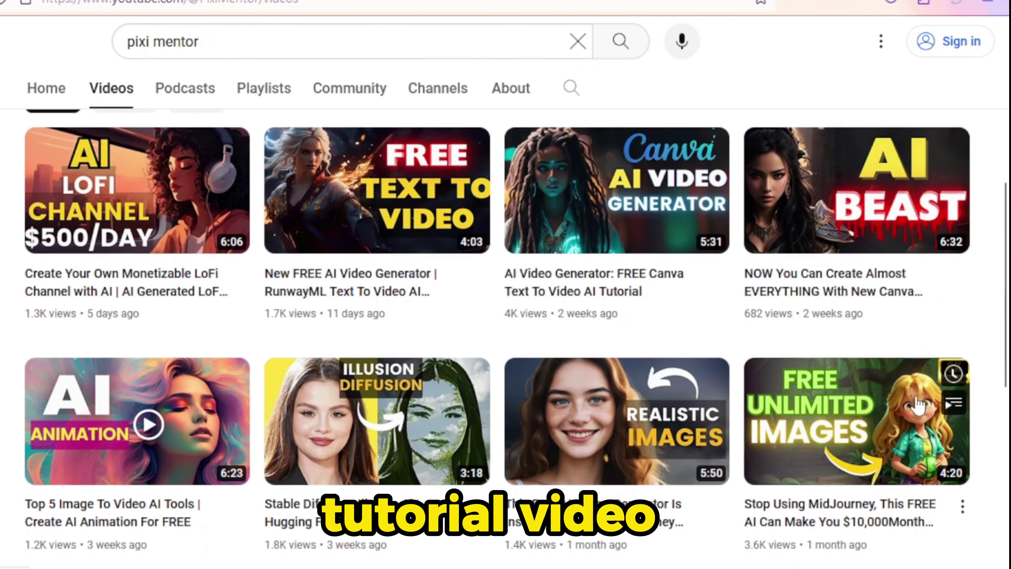
# Scroll down the YouTube channel's Videos grid of AI tutorials.
pyautogui.scroll(-3, 982, 391)
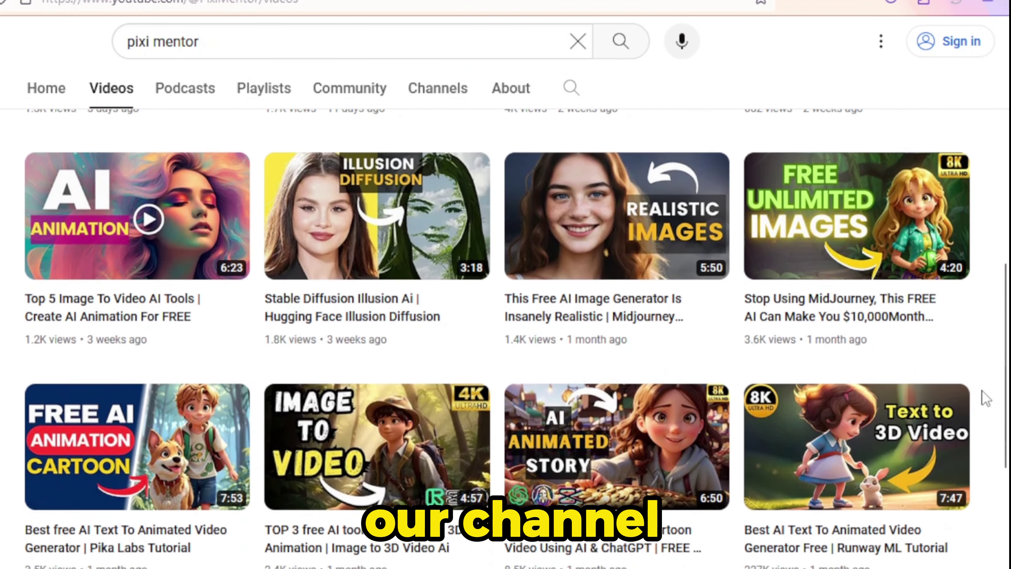
pyautogui.scroll(-2, 983, 391)
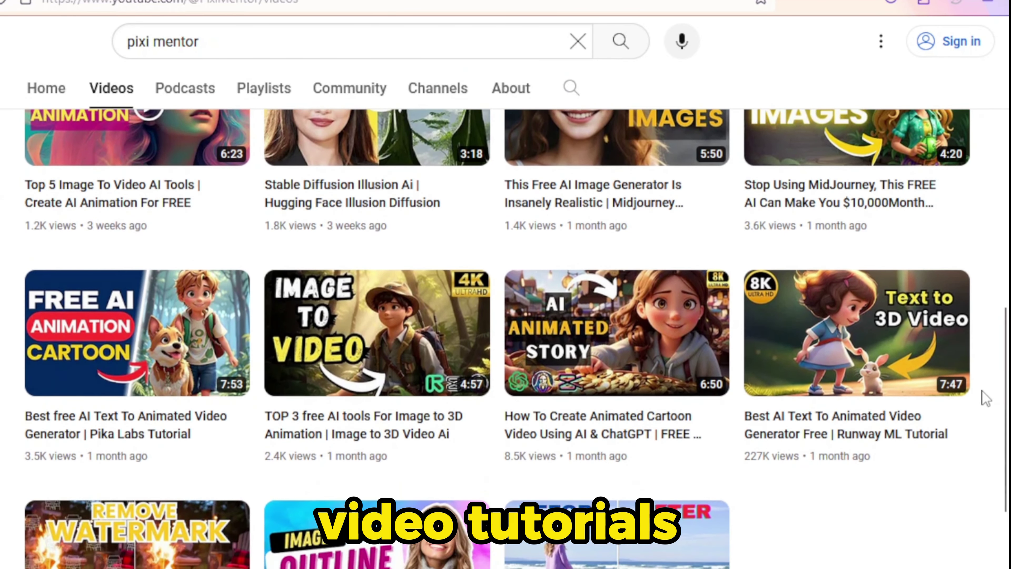